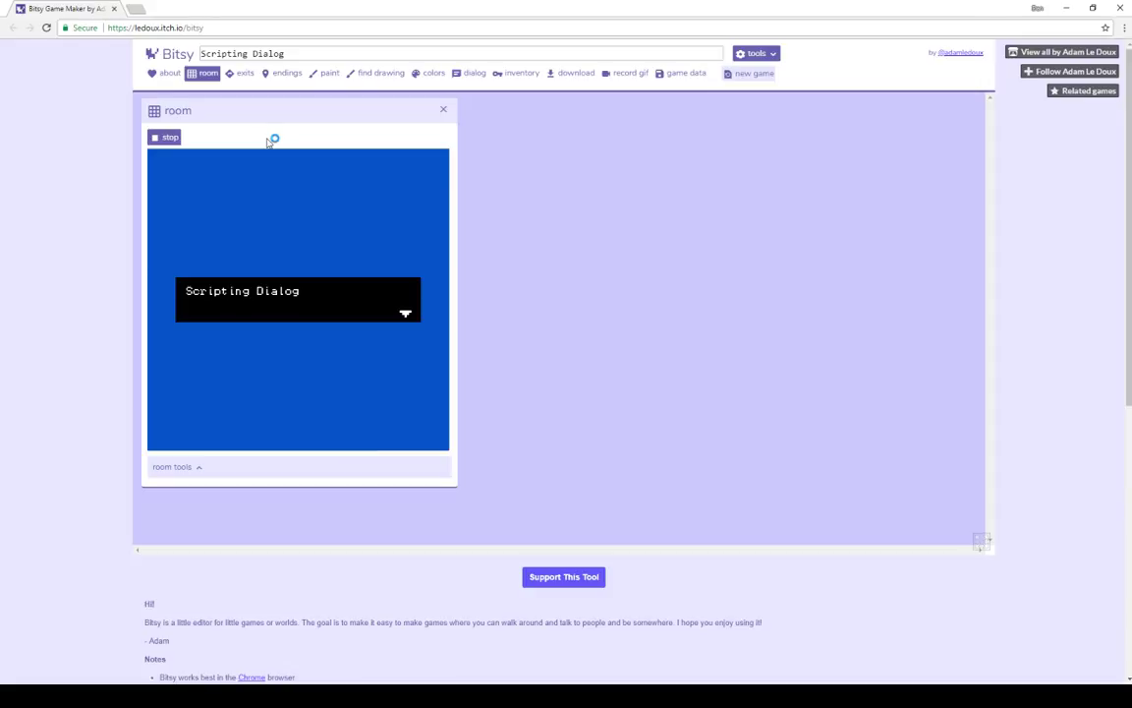
Step: Start the playtest and talk to the nearby cat twice, getting two different lines
{"action": "key", "text": "space"}
{"action": "key", "text": "Right"}
{"action": "key", "text": "Down"}
{"action": "key", "text": "Down"}
{"action": "key", "text": "Down"}
{"action": "key", "text": "Down"}
{"action": "key", "text": "Down"}
{"action": "key", "text": "Down"}
{"action": "key", "text": "Left"}
{"action": "key", "text": "Left"}
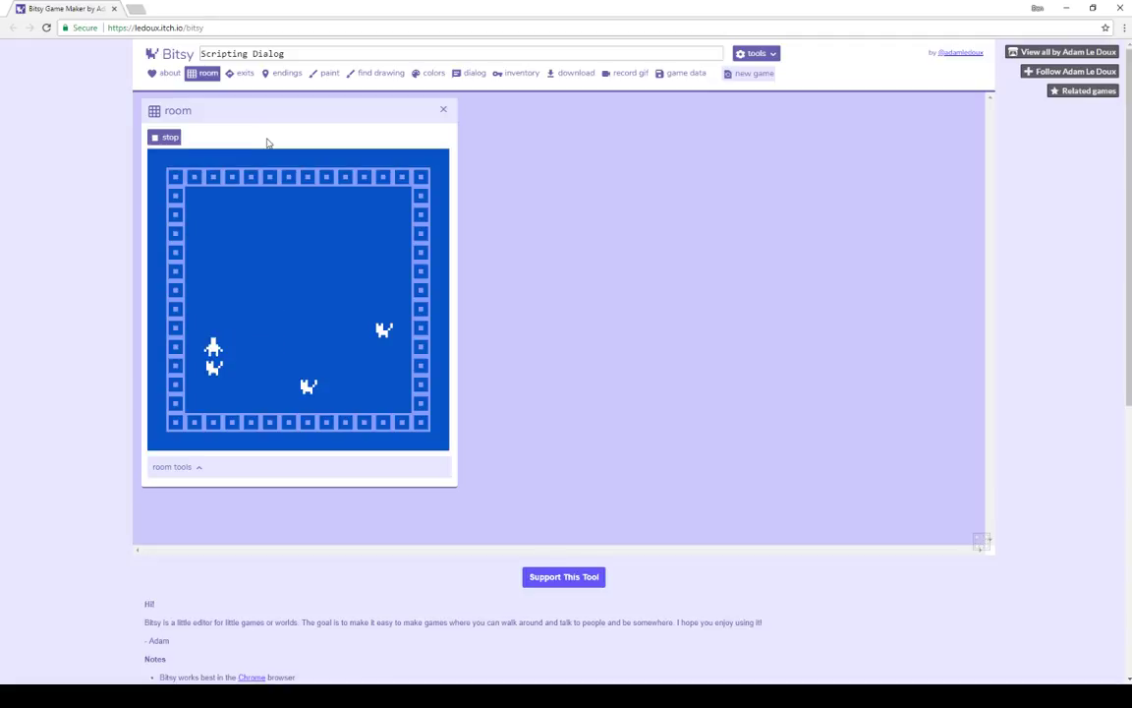
{"action": "key", "text": "Down"}
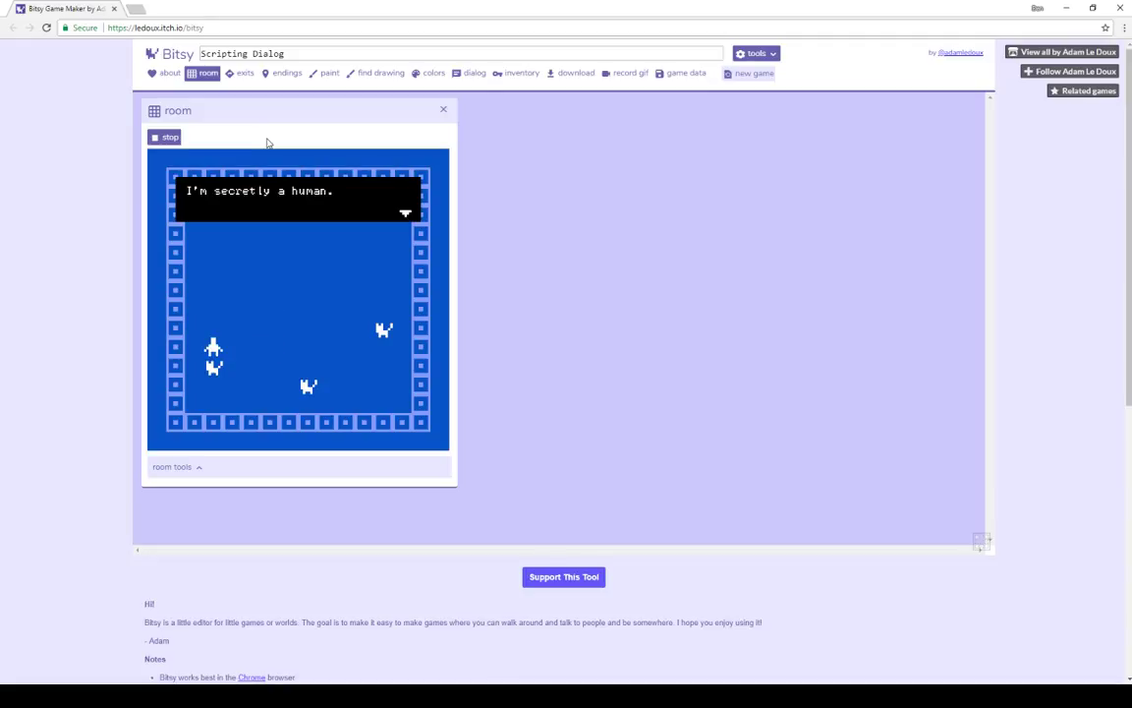
{"action": "key", "text": "Down"}
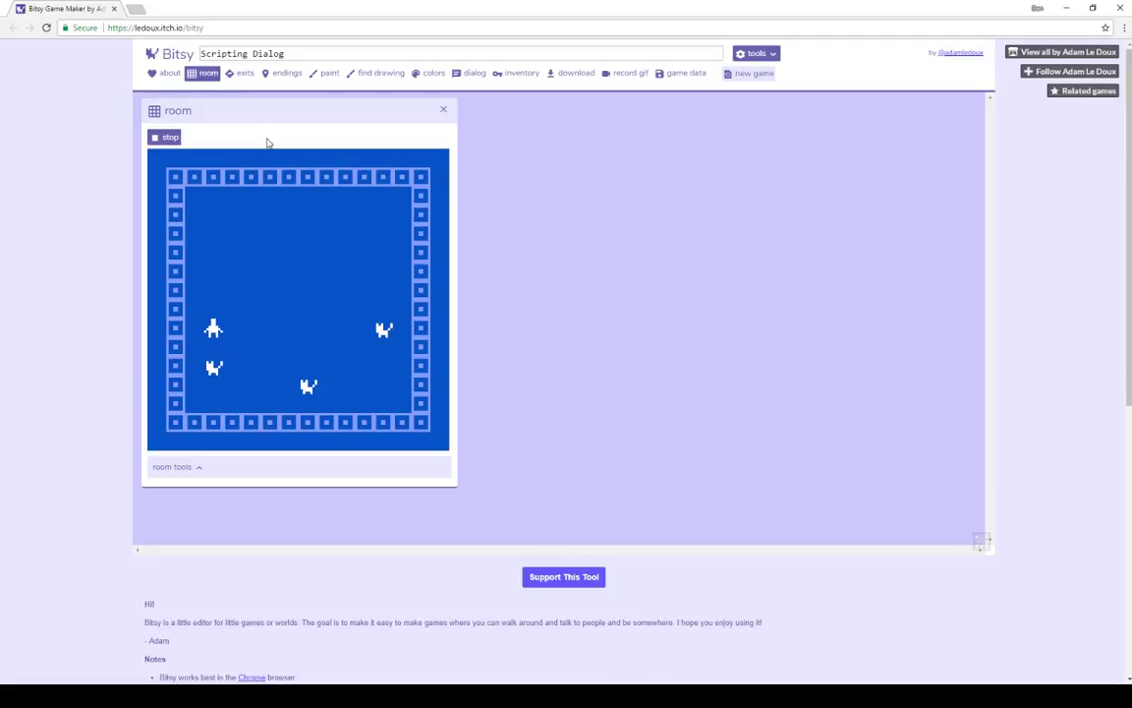
{"action": "key", "text": "Down"}
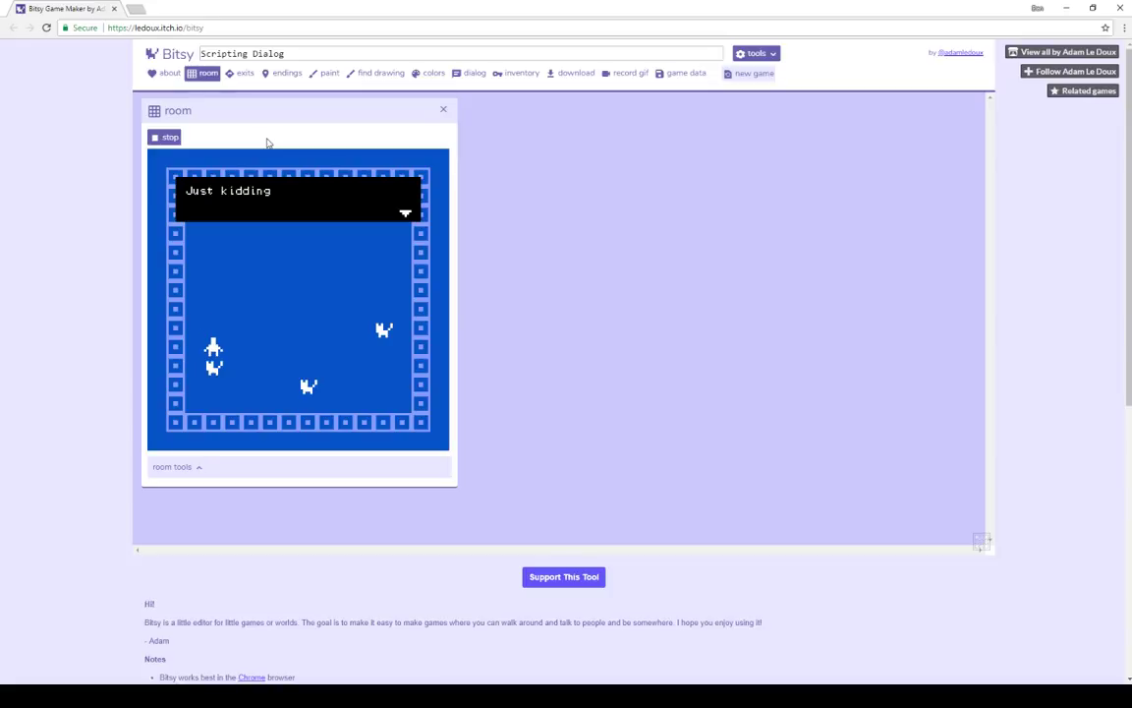
Step: Talk to the lower cat, then walk toward the right cat
{"action": "key", "text": "Right"}
{"action": "key", "text": "Right"}
{"action": "key", "text": "Right"}
{"action": "key", "text": "Right"}
{"action": "key", "text": "Right"}
{"action": "key", "text": "Right"}
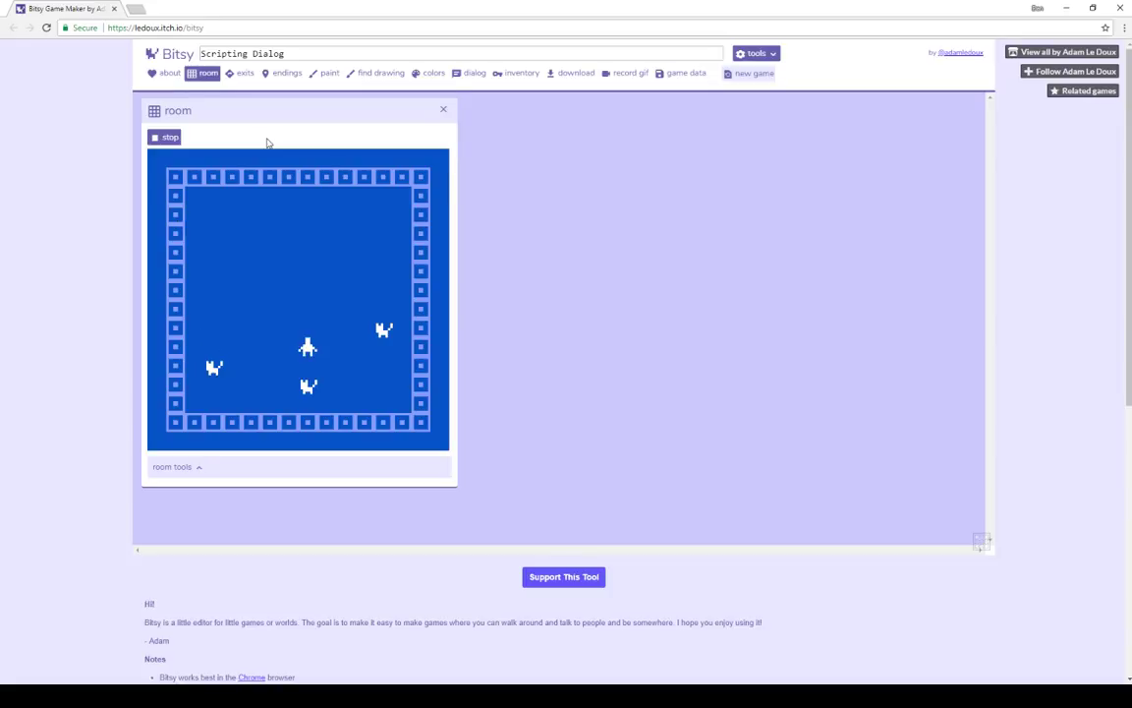
{"action": "key", "text": "Down"}
{"action": "key", "text": "Down"}
{"action": "key", "text": "Down"}
{"action": "key", "text": "Down"}
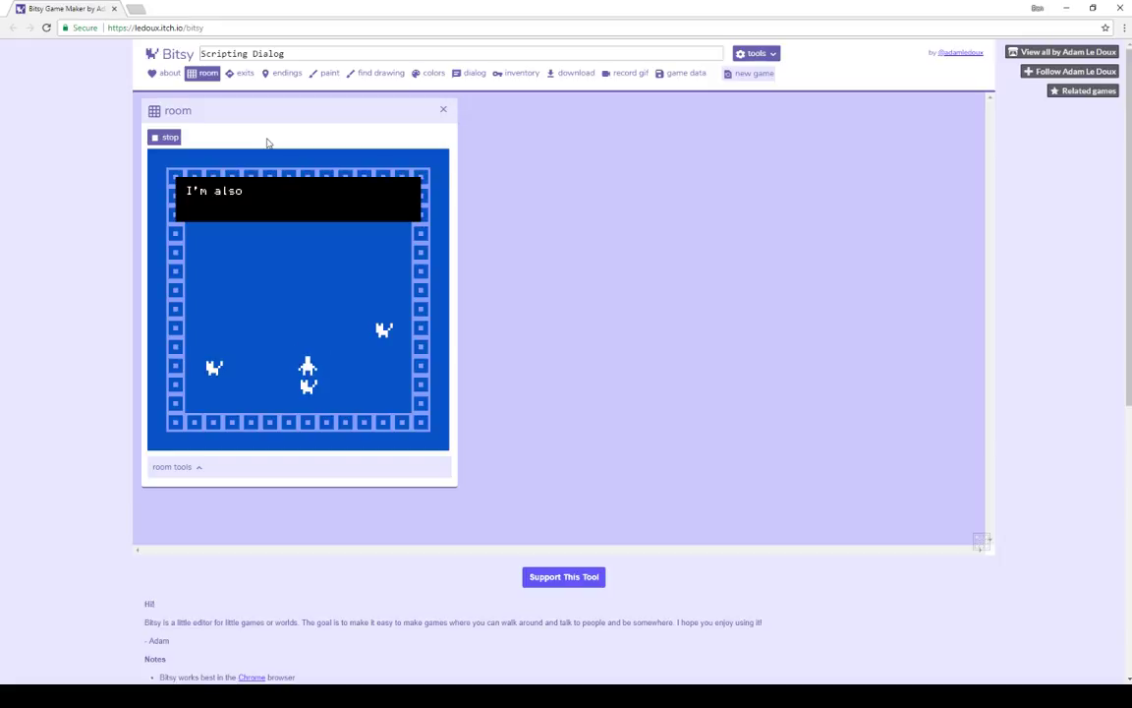
{"action": "key", "text": "Up"}
{"action": "key", "text": "Up"}
{"action": "key", "text": "Up"}
{"action": "key", "text": "Right"}
{"action": "key", "text": "Right"}
{"action": "key", "text": "Right"}
{"action": "key", "text": "Right"}
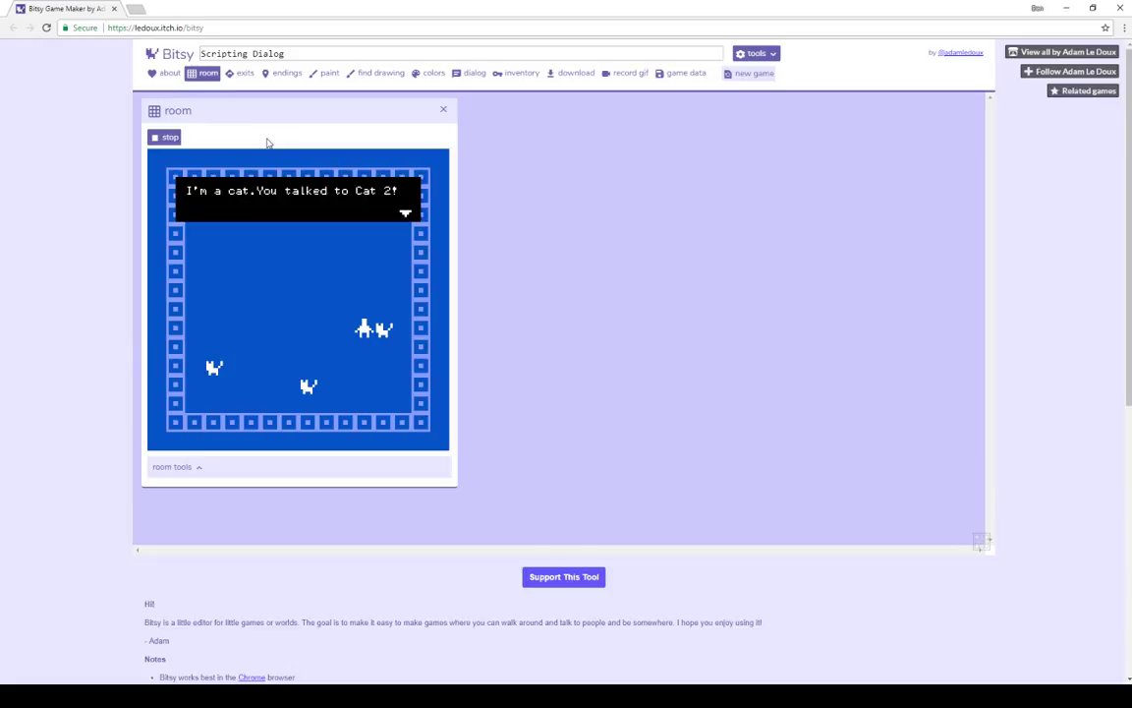
Step: Talk to the right cat three times, stepping away and back between its lines
{"action": "key", "text": "Right"}
{"action": "key", "text": "Left"}
{"action": "key", "text": "Right"}
{"action": "key", "text": "Right"}
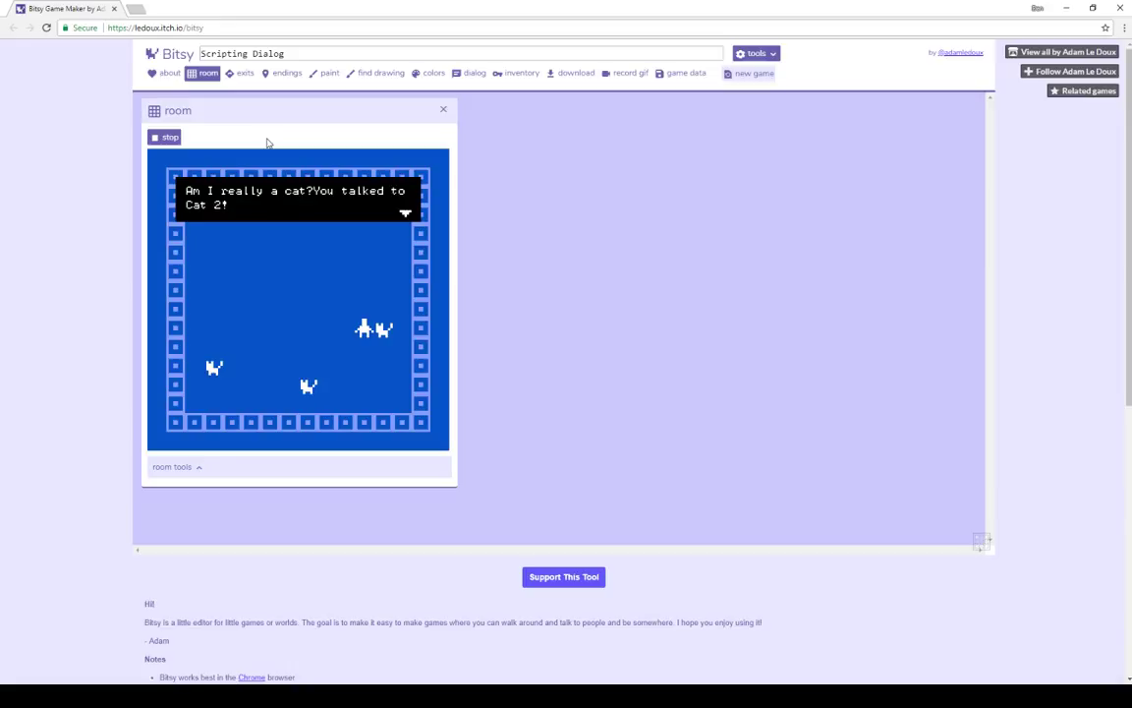
{"action": "key", "text": "Right"}
{"action": "key", "text": "Left"}
{"action": "key", "text": "Right"}
{"action": "key", "text": "Right"}
{"action": "key", "text": "Left"}
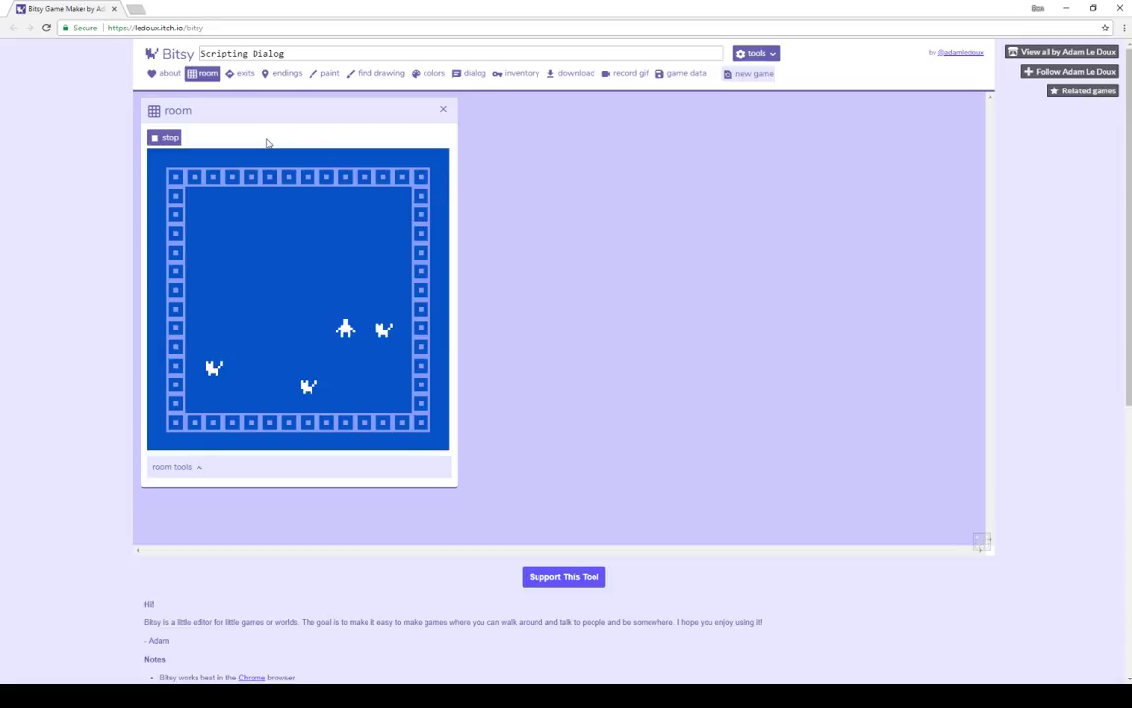
Step: End the playtest and show sprite a's paint, dialog script and the variable list
{"action": "left_click", "coordinate": [167, 137]}
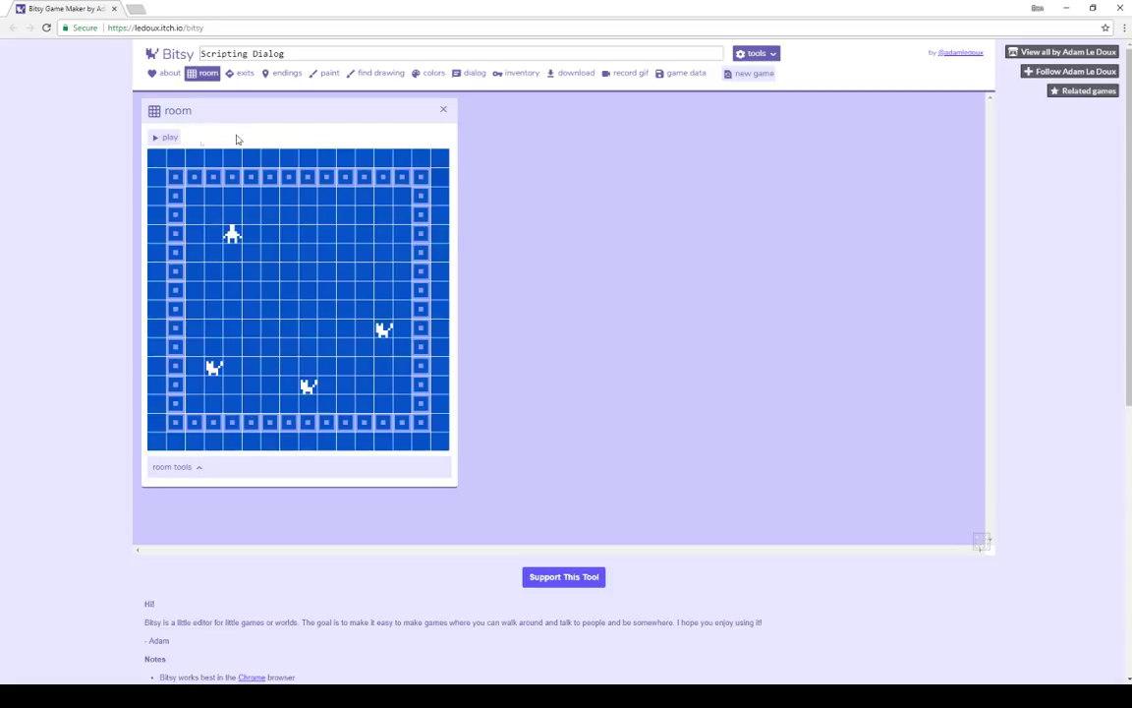
{"action": "left_click", "coordinate": [325, 74]}
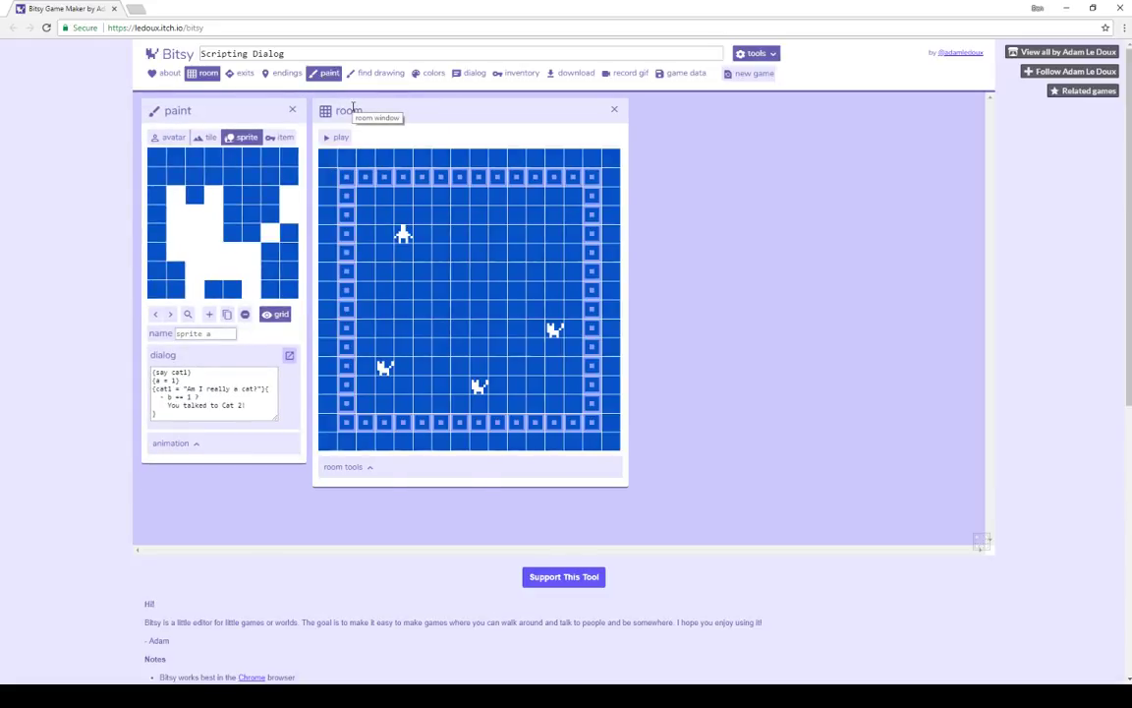
{"action": "left_click", "coordinate": [470, 73]}
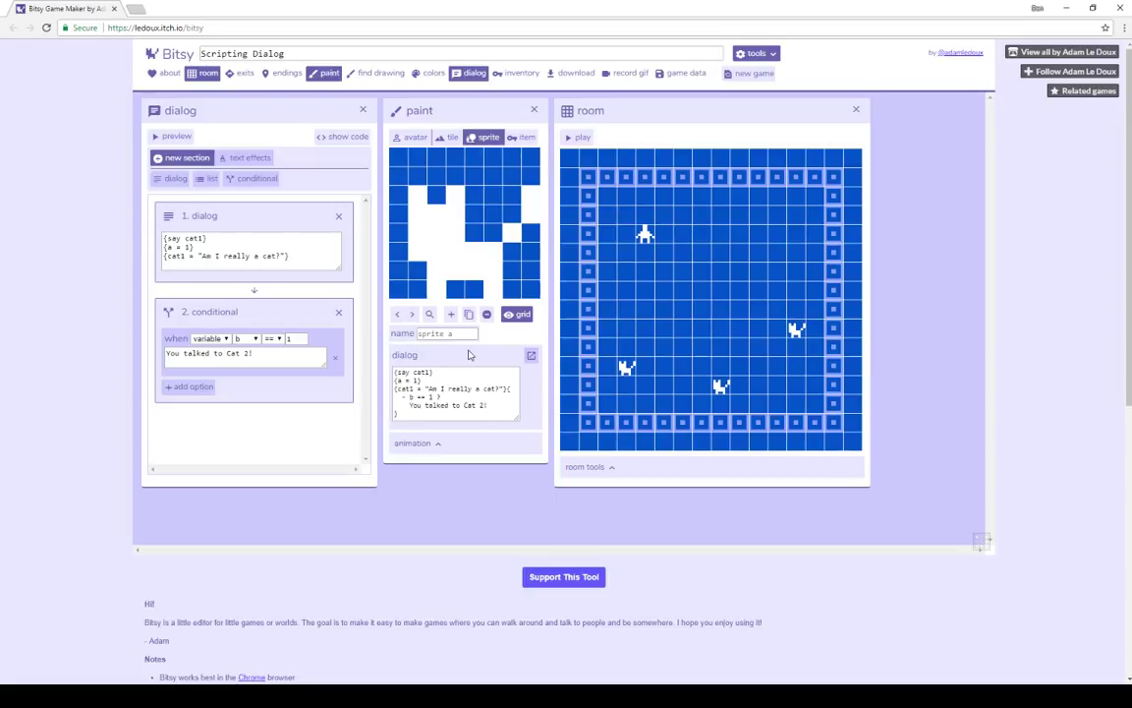
{"action": "left_click", "coordinate": [520, 75]}
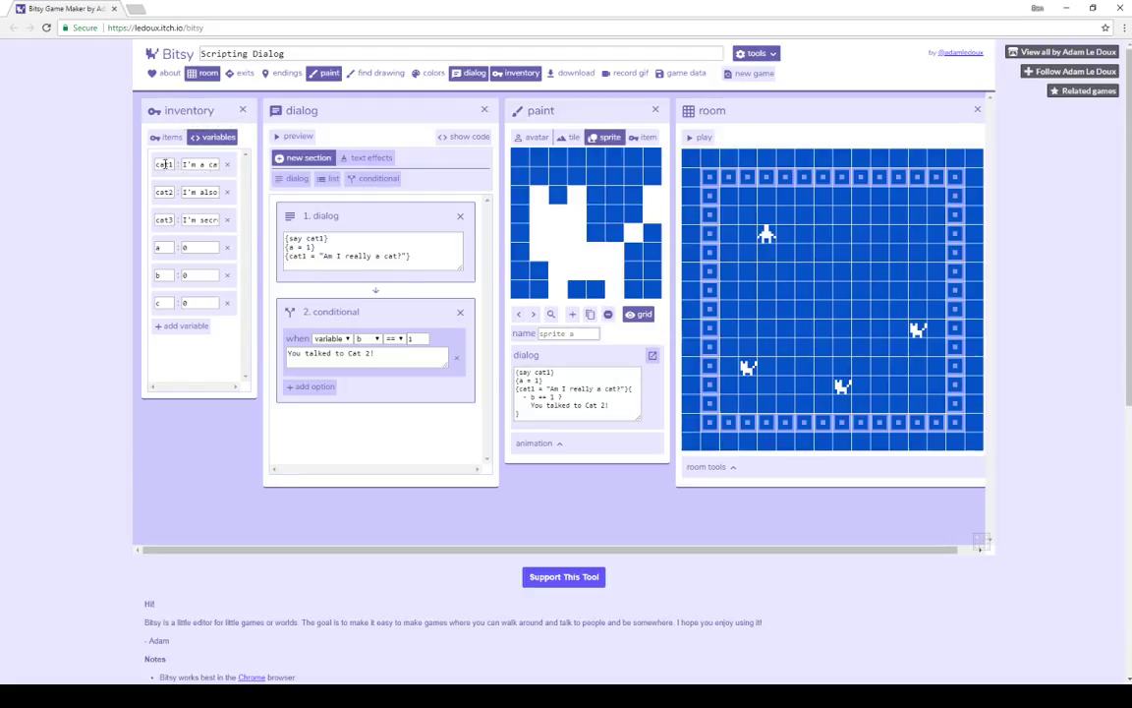
{"action": "left_click", "coordinate": [209, 164]}
{"action": "key", "text": "Right"}
{"action": "key", "text": "Right"}
{"action": "key", "text": "Right"}
{"action": "key", "text": "Right"}
{"action": "key", "text": "Right"}
{"action": "key", "text": "Right"}
{"action": "left_click", "coordinate": [193, 192]}
{"action": "key", "text": "End"}
{"action": "left_click", "coordinate": [207, 218]}
{"action": "key", "text": "End"}
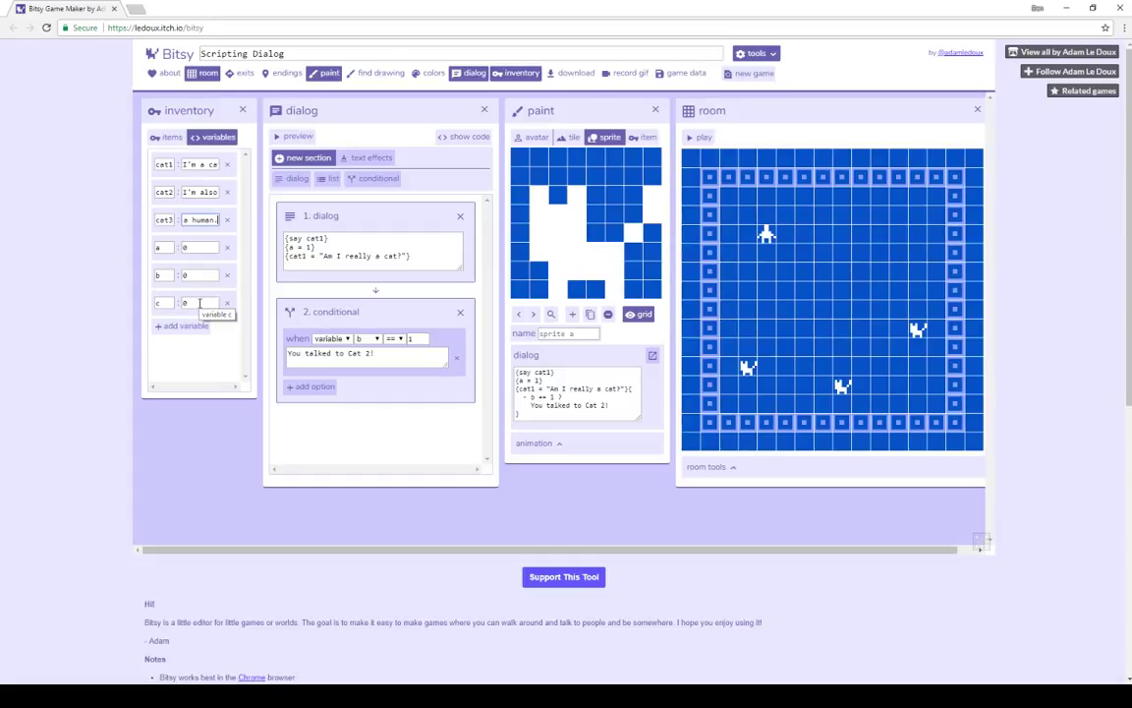
{"action": "left_click", "coordinate": [418, 200]}
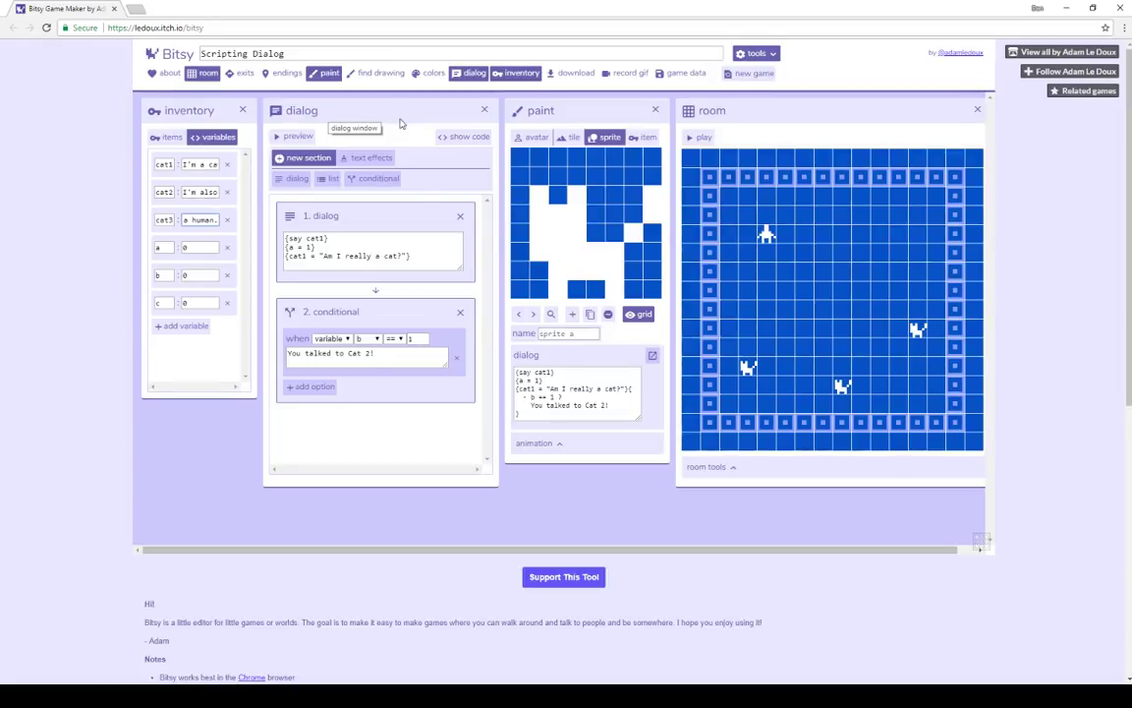
{"action": "left_click", "coordinate": [337, 237]}
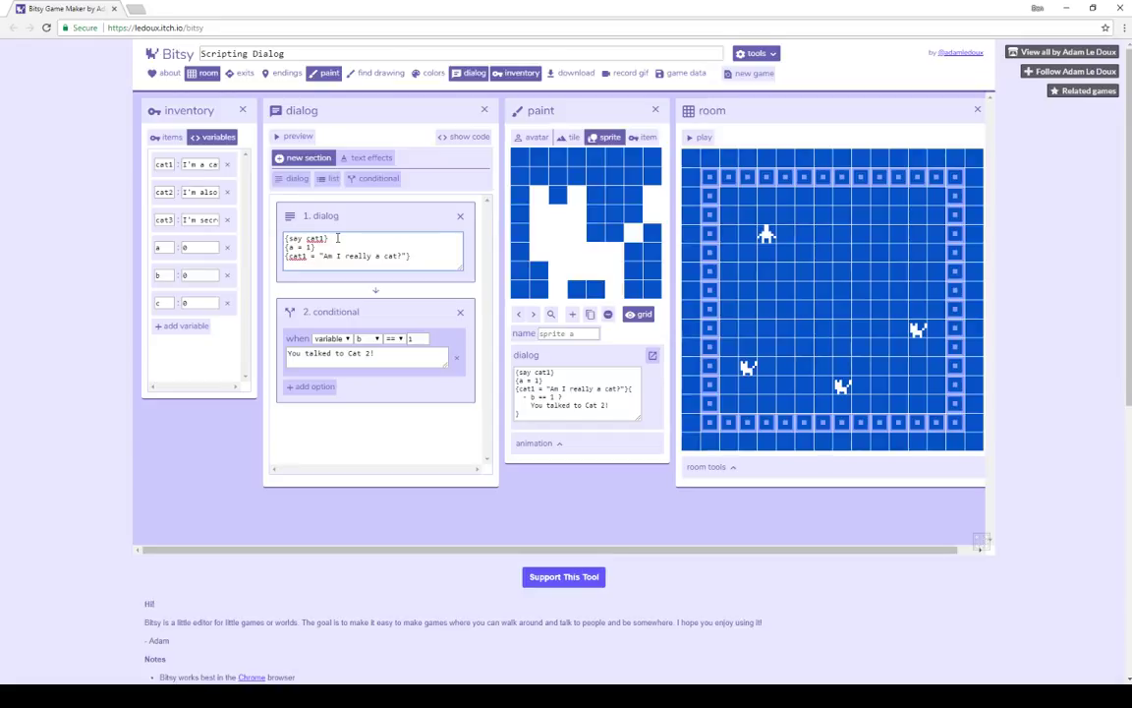
{"action": "key", "text": "Right"}
{"action": "key", "text": "Right"}
{"action": "key", "text": "Right"}
Step: Page forward from sprite a through sprite b to sprite c
{"action": "left_click", "coordinate": [533, 315]}
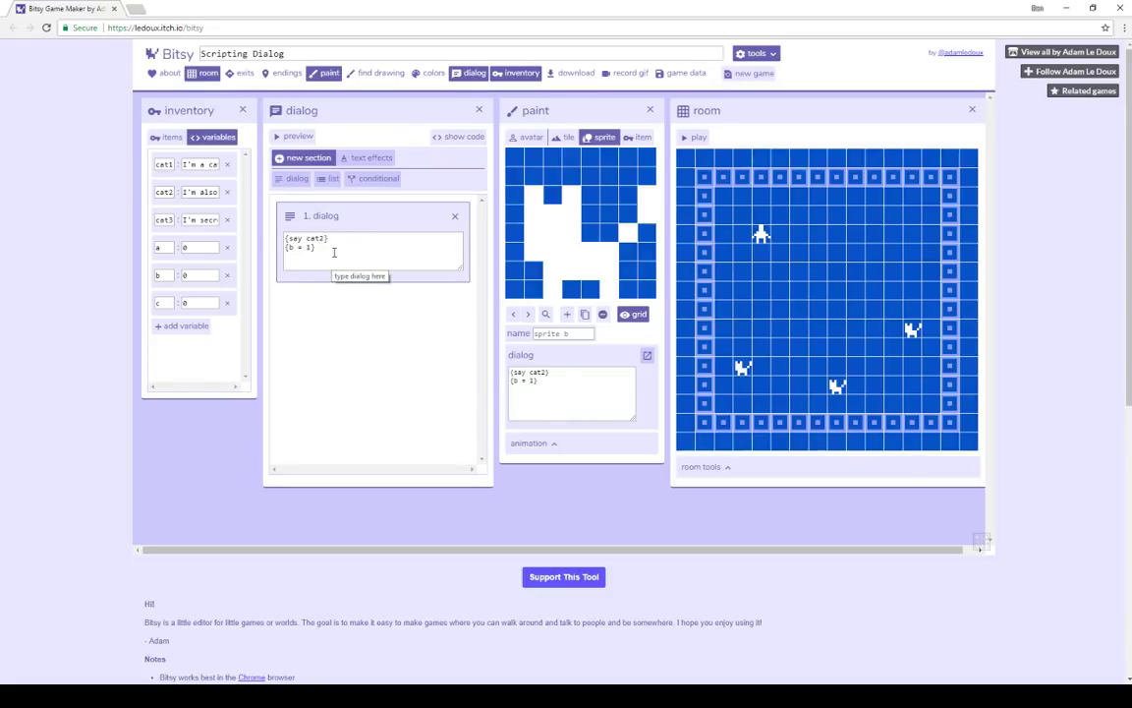
{"action": "left_click", "coordinate": [529, 314]}
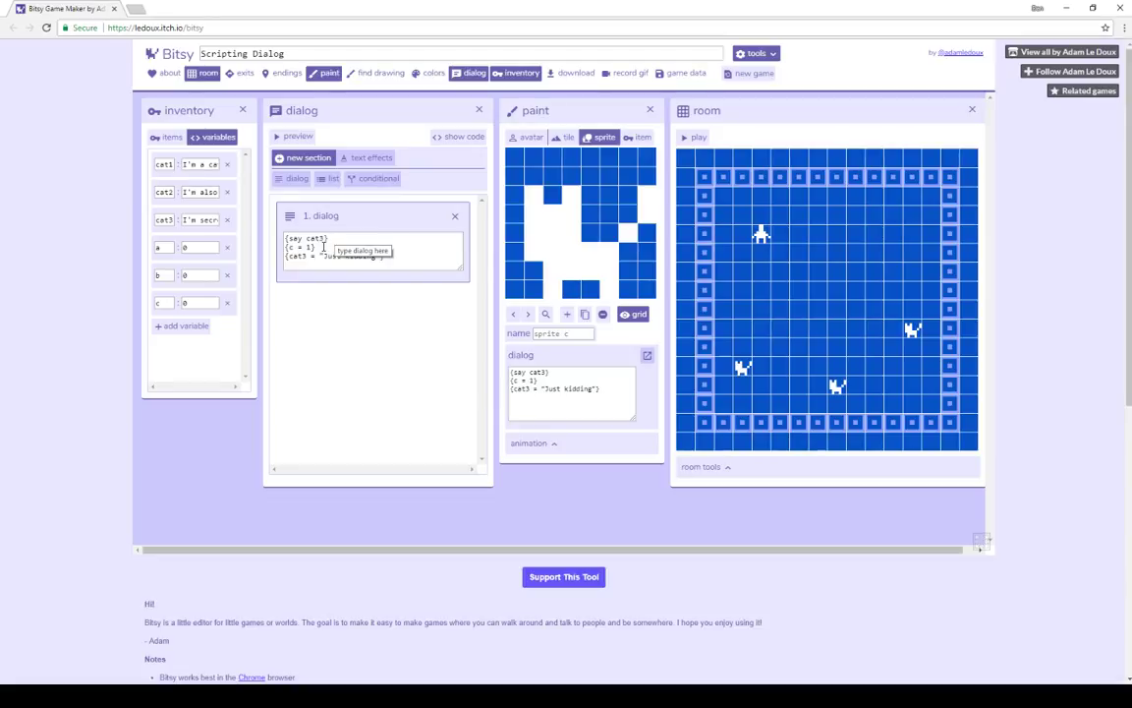
Step: Write sprite c's dialog {say cat3}{c = 1}{cat3 = "Just kidding"}, then go back a sprite
{"action": "left_click", "coordinate": [398, 256]}
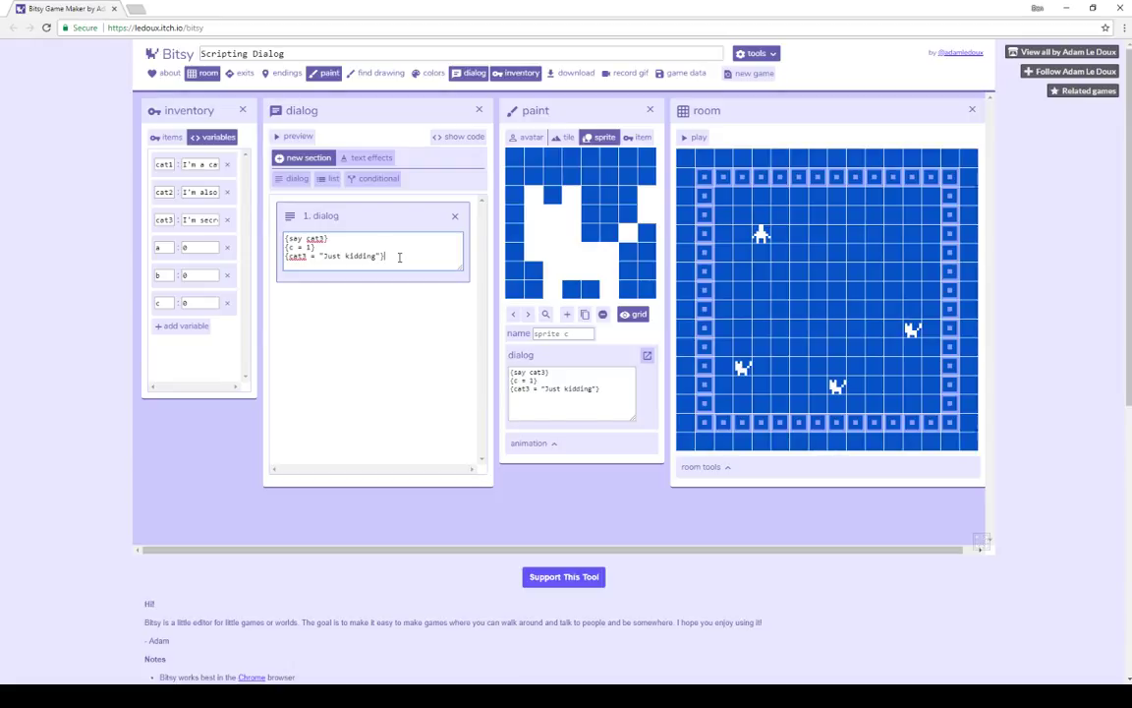
{"action": "left_click", "coordinate": [515, 314]}
Step: Return to sprite a and read cat1's full value and the b == 1 section
{"action": "left_click", "coordinate": [516, 314]}
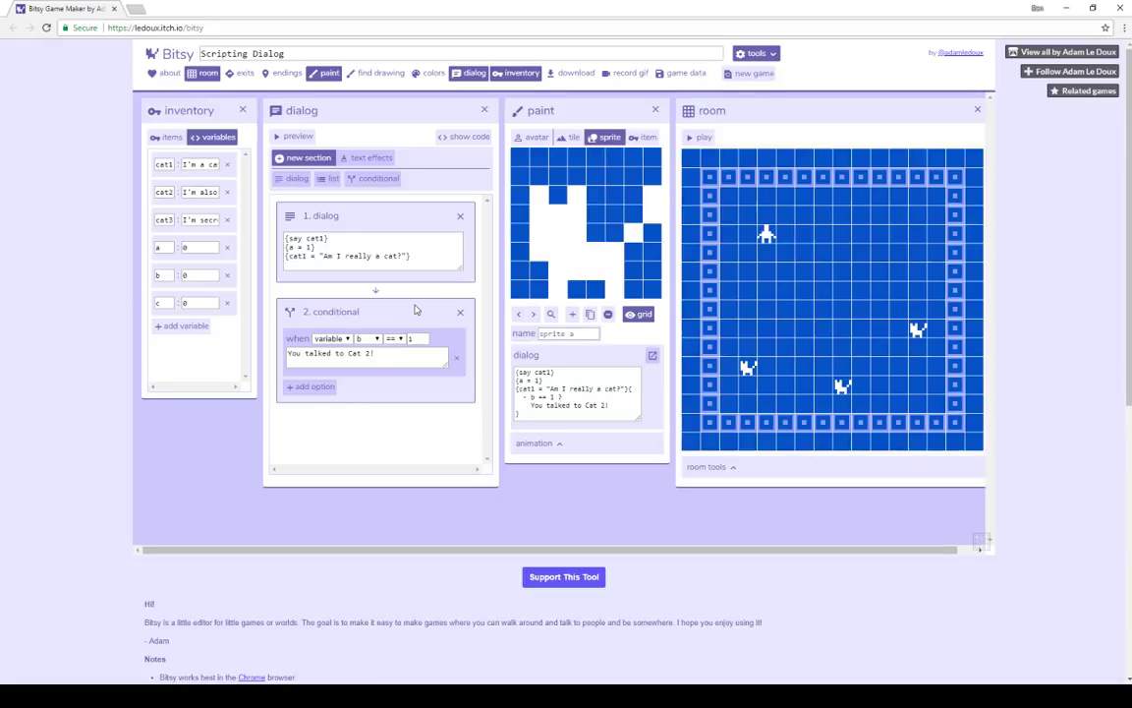
{"action": "left_click", "coordinate": [215, 163]}
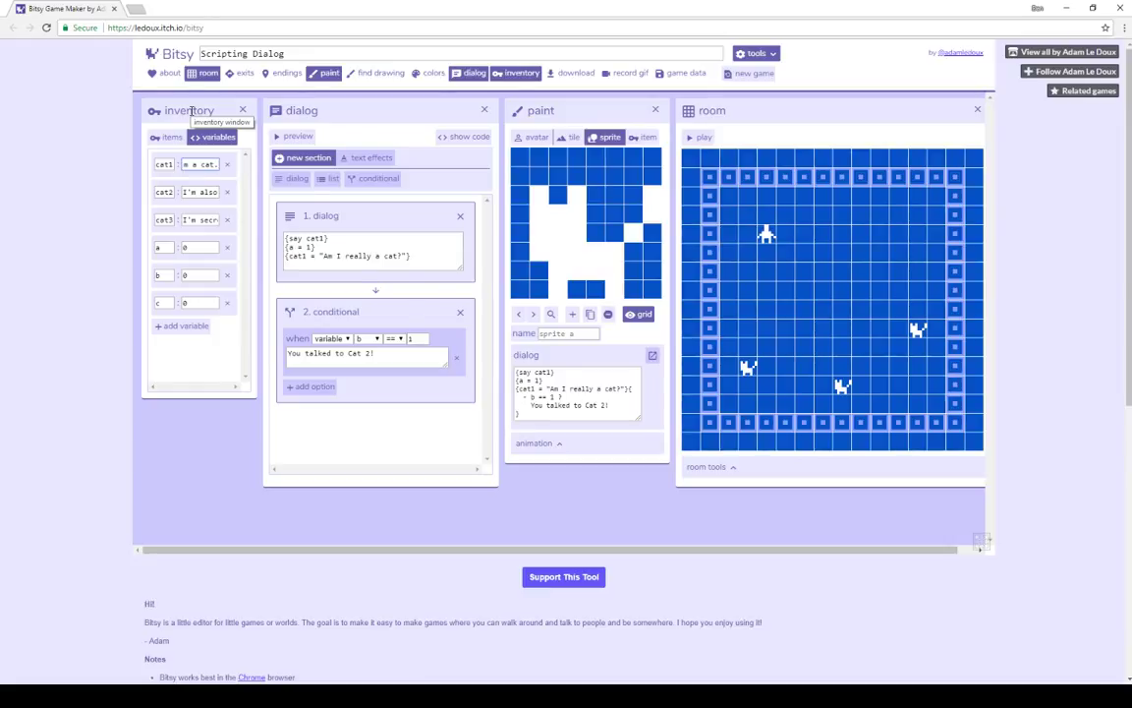
Step: Close the dialog panel and the paint panel
{"action": "left_click", "coordinate": [482, 110]}
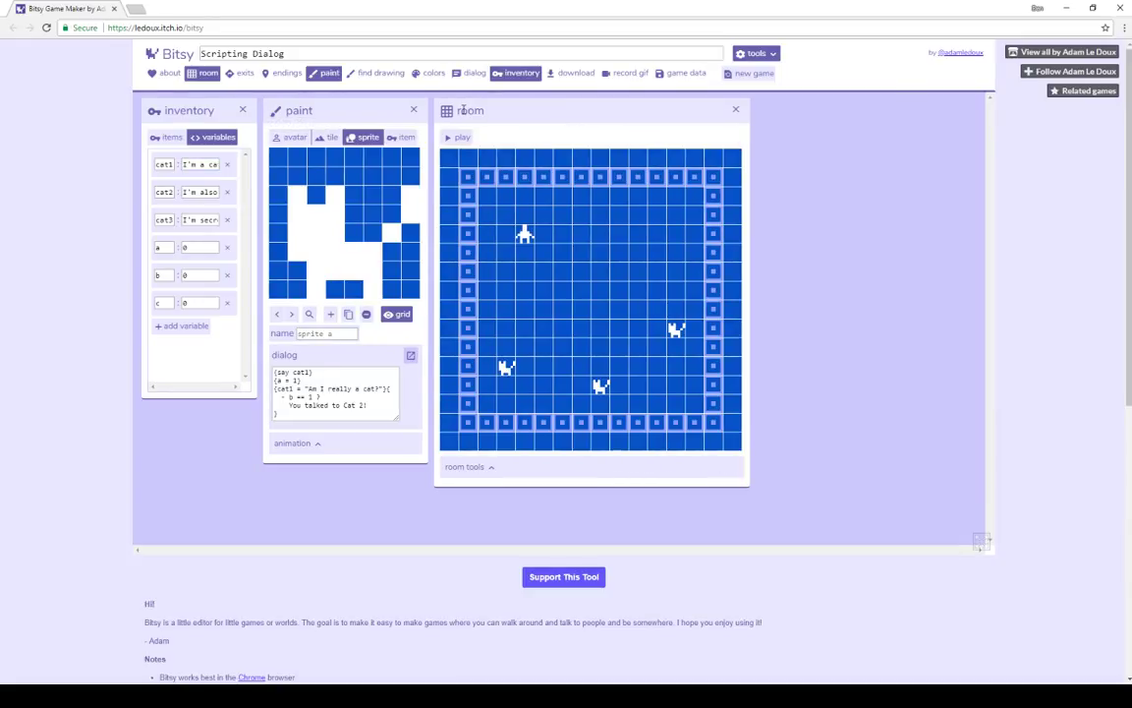
{"action": "left_click", "coordinate": [416, 110]}
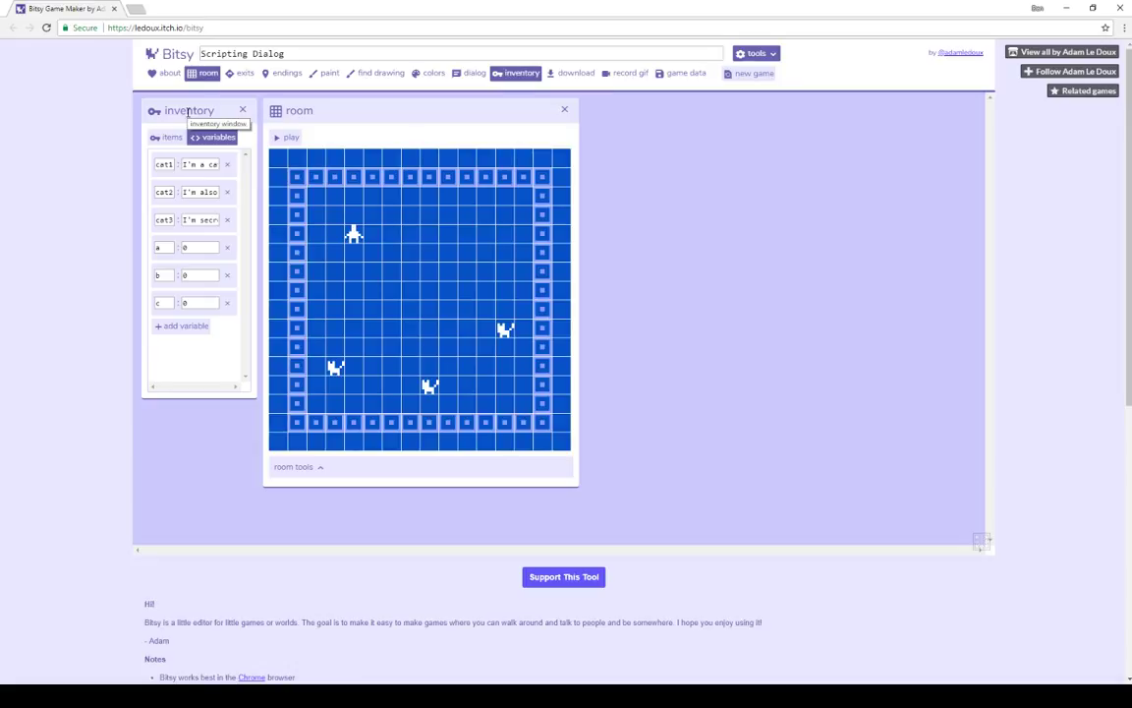
Step: Start play mode and talk to the first cat, dismissing its dialog
{"action": "left_click", "coordinate": [290, 138]}
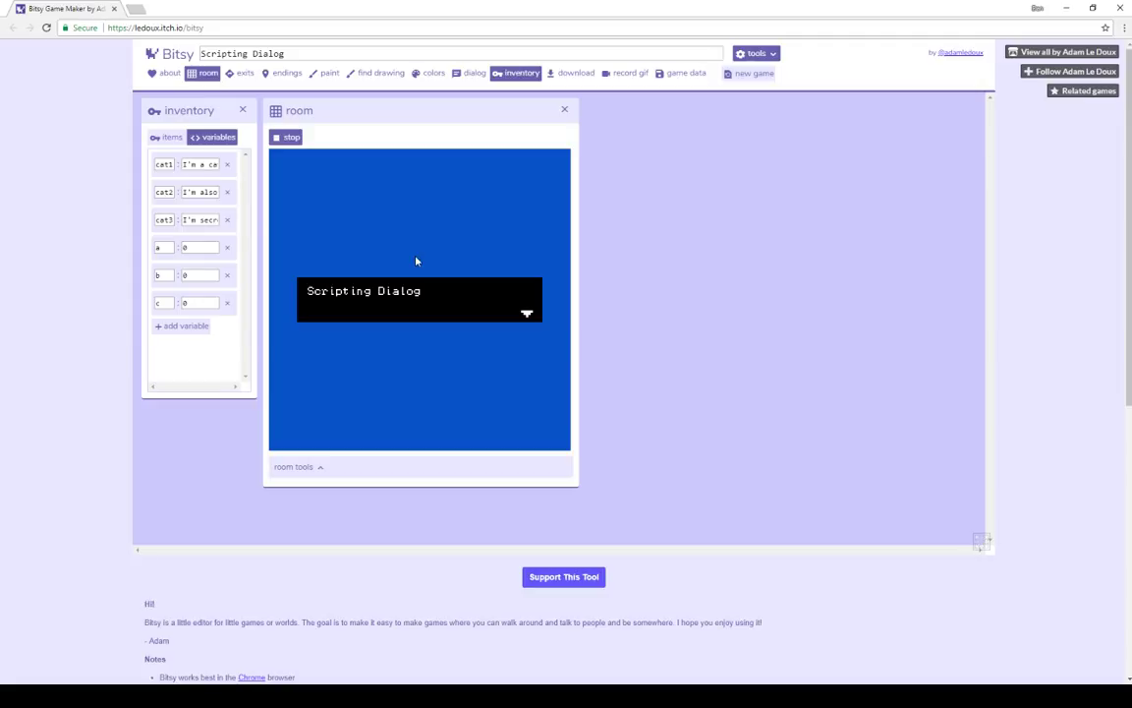
{"action": "key", "text": "Right"}
{"action": "key", "text": "Right"}
{"action": "key", "text": "Right"}
{"action": "key", "text": "Right"}
{"action": "key", "text": "Down"}
{"action": "key", "text": "Down"}
{"action": "key", "text": "Left"}
{"action": "key", "text": "Left"}
{"action": "key", "text": "Left"}
{"action": "key", "text": "Left"}
{"action": "key", "text": "Down"}
{"action": "key", "text": "Down"}
{"action": "key", "text": "Down"}
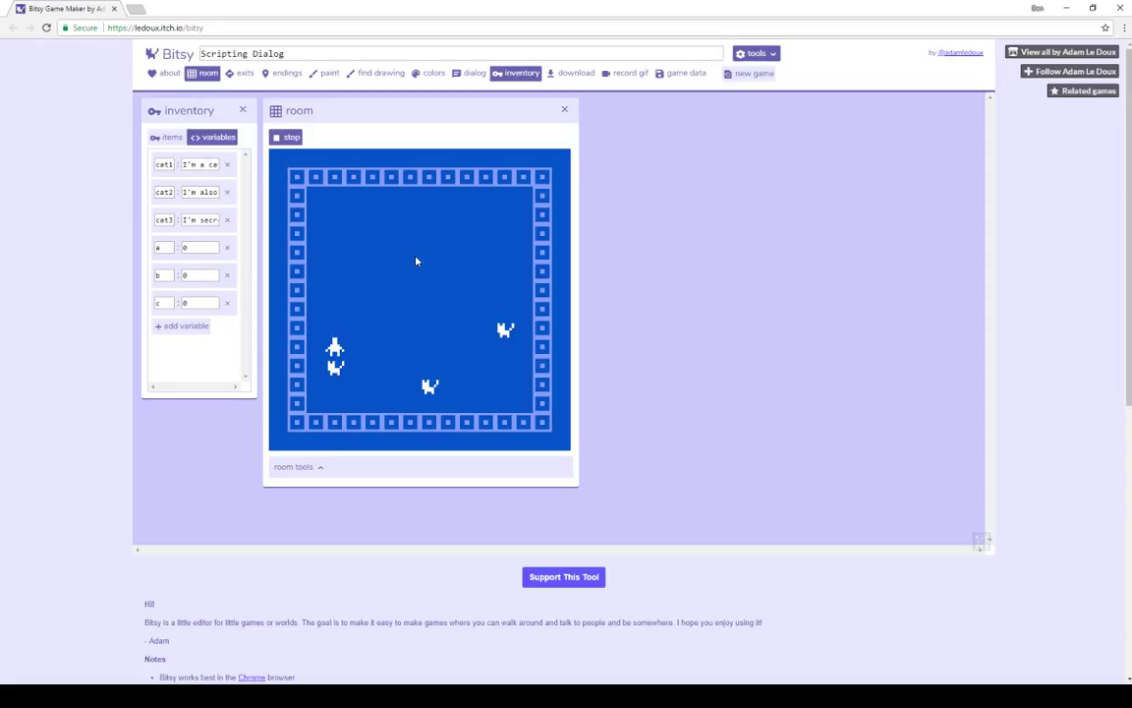
{"action": "key", "text": "Down"}
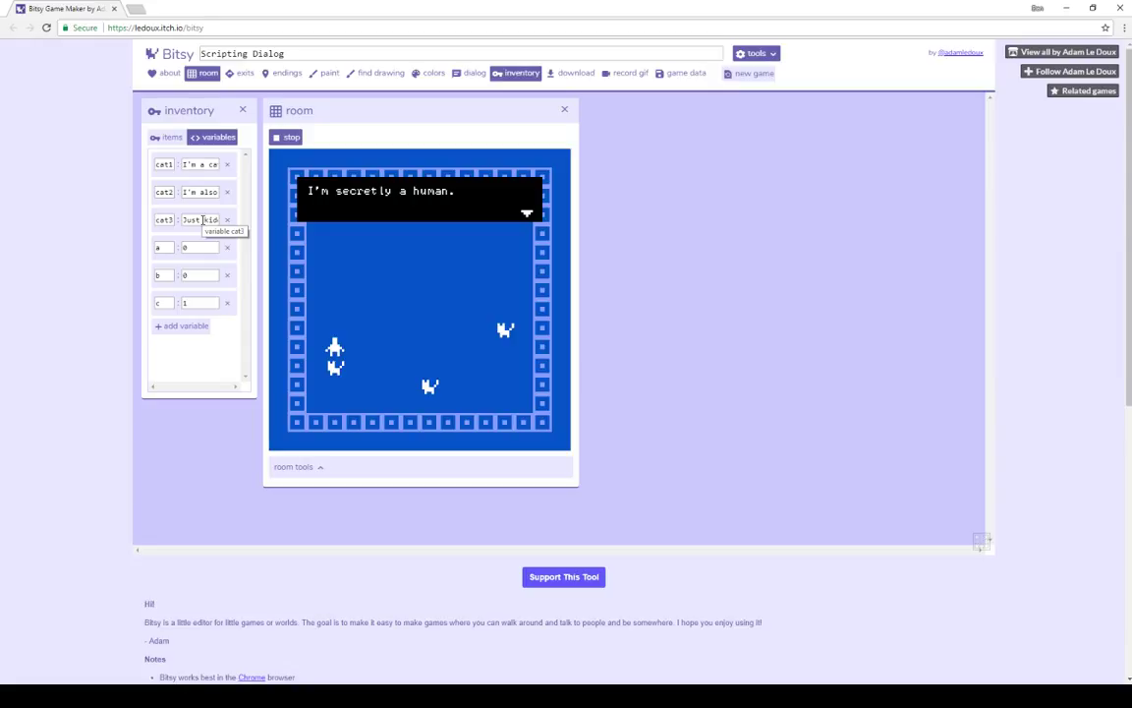
{"action": "key", "text": "space"}
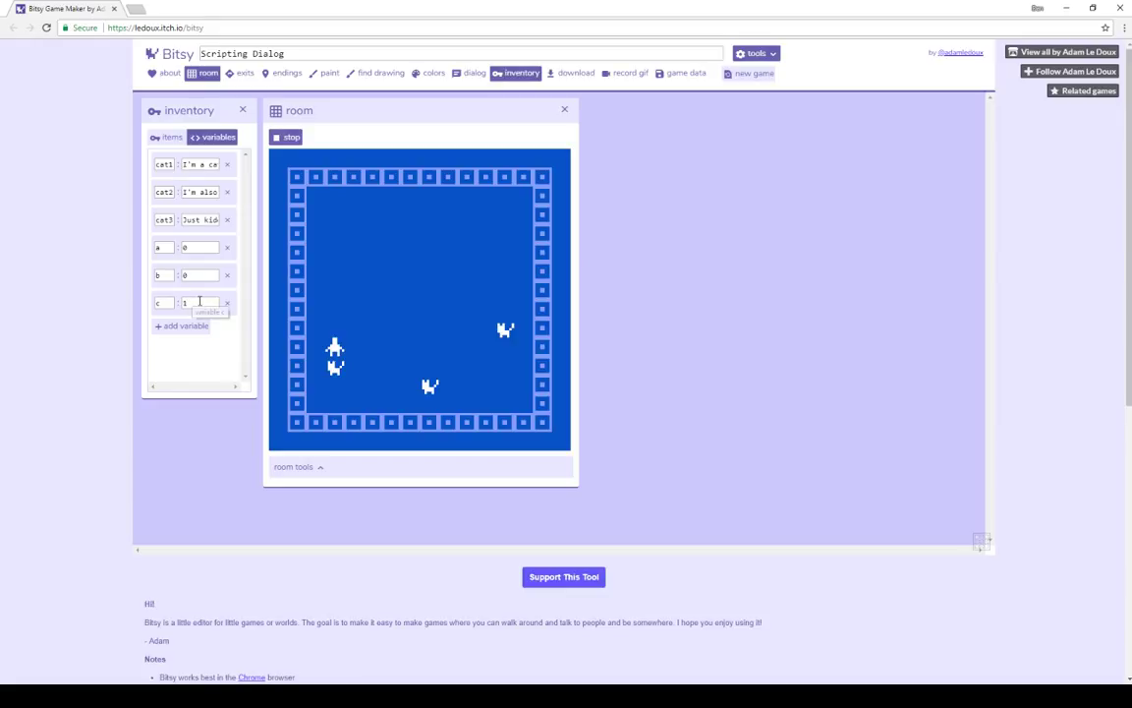
Step: Talk to the second cat, then the last cat, dismissing each dialog
{"action": "key", "text": "Right"}
{"action": "key", "text": "Right"}
{"action": "key", "text": "Right"}
{"action": "key", "text": "Right"}
{"action": "key", "text": "Right"}
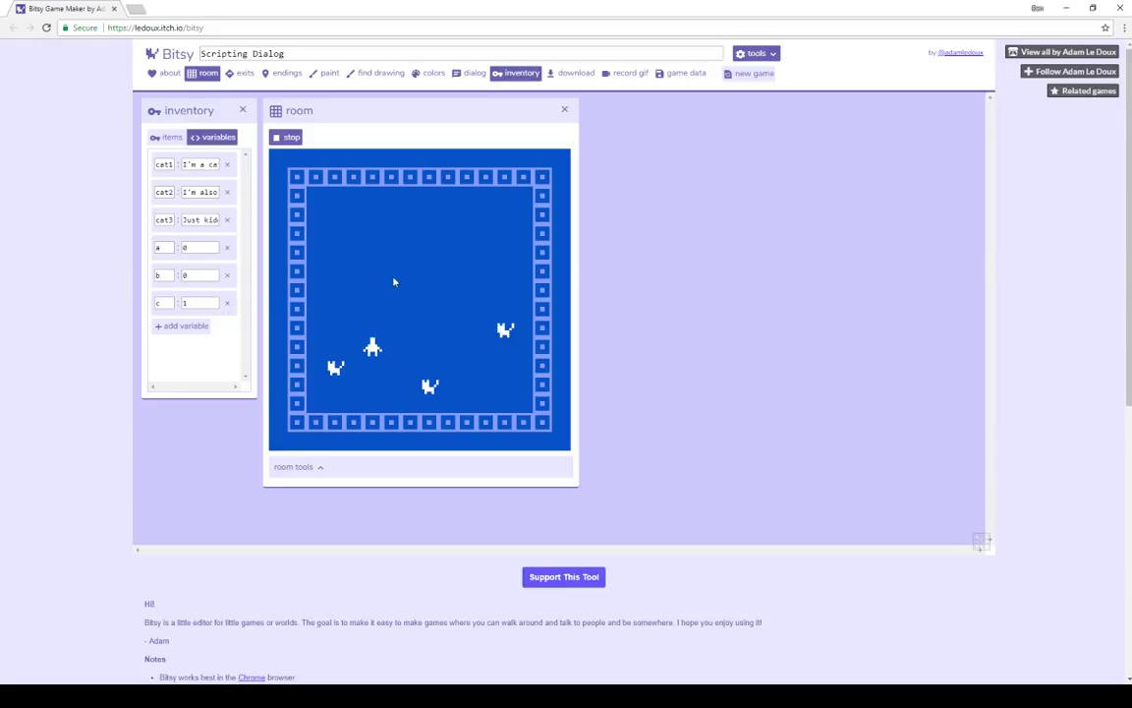
{"action": "key", "text": "Down"}
{"action": "key", "text": "Down"}
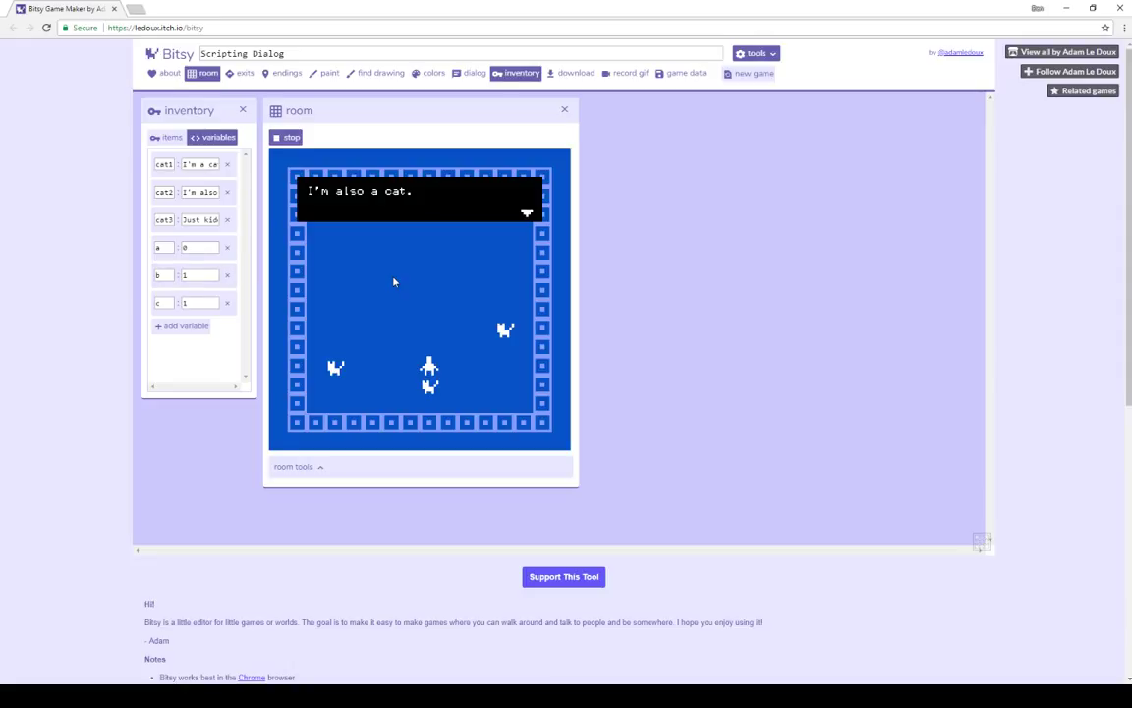
{"action": "key", "text": "space"}
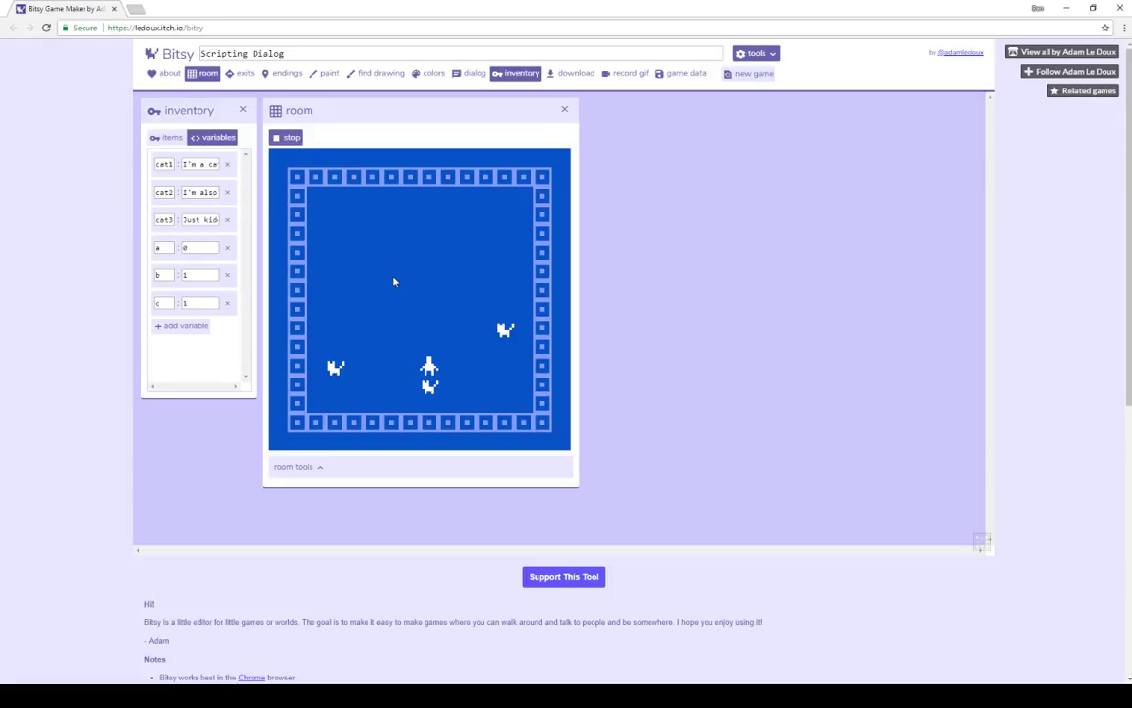
{"action": "key", "text": "Up"}
{"action": "key", "text": "Up"}
{"action": "key", "text": "Right"}
{"action": "key", "text": "Right"}
{"action": "key", "text": "Right"}
{"action": "key", "text": "Right"}
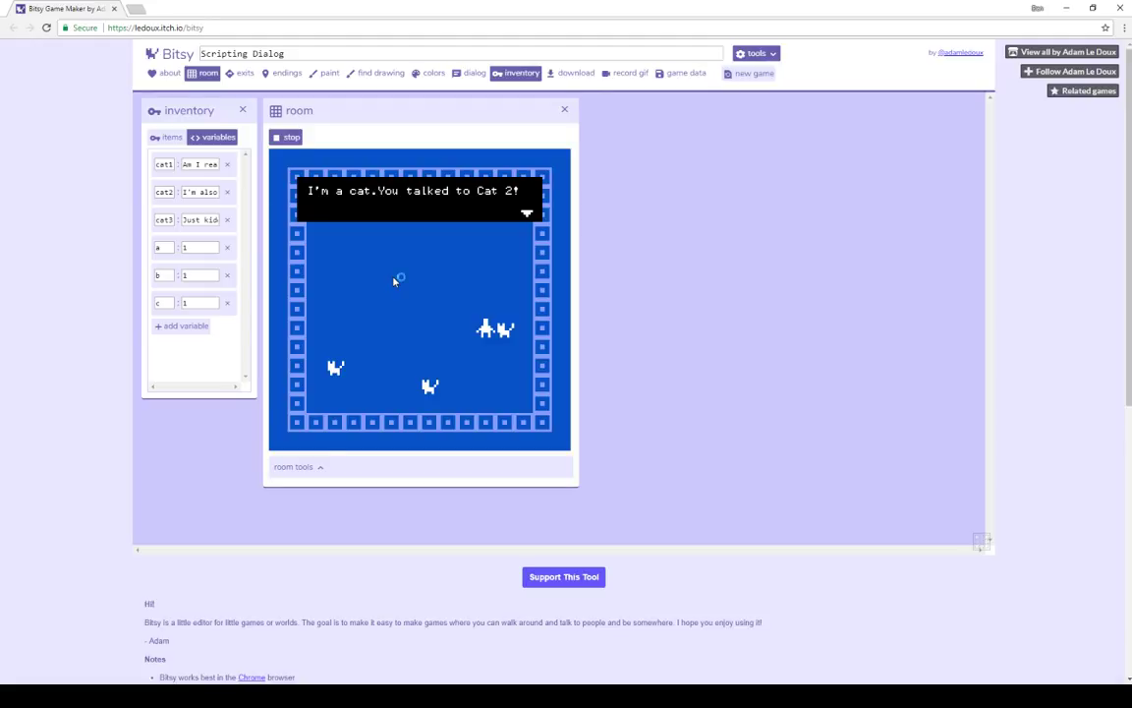
{"action": "key", "text": "Left"}
{"action": "key", "text": "Left"}
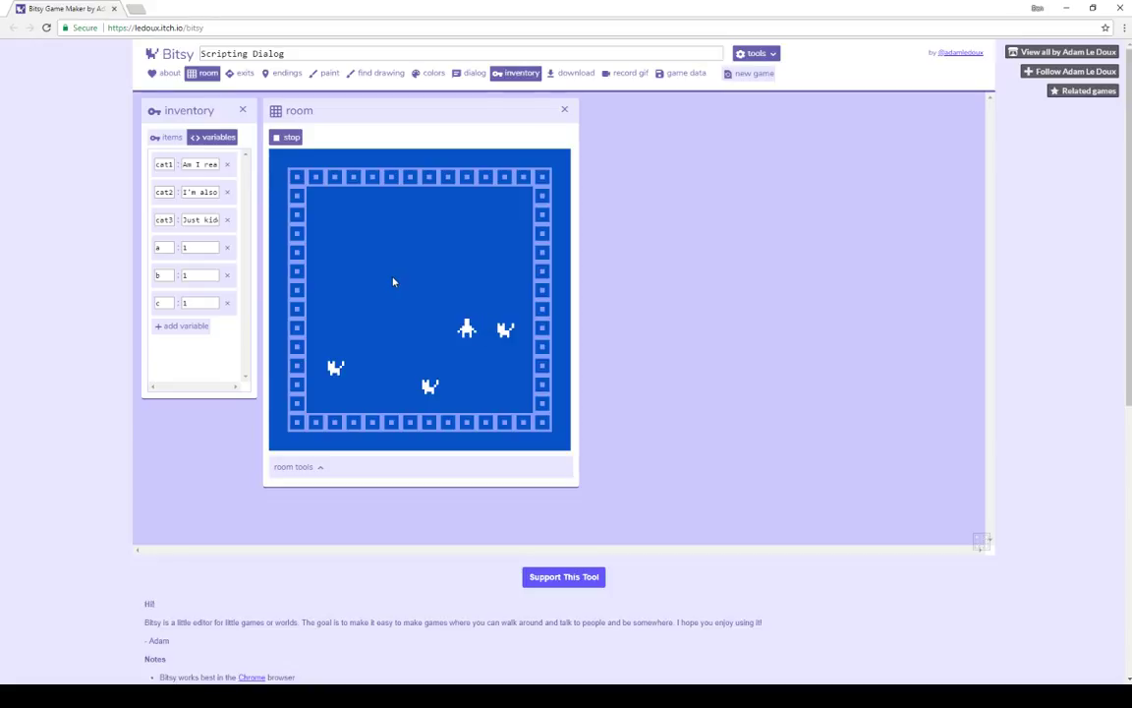
Step: Reopen the dialog panel alongside the running game
{"action": "left_click", "coordinate": [470, 74]}
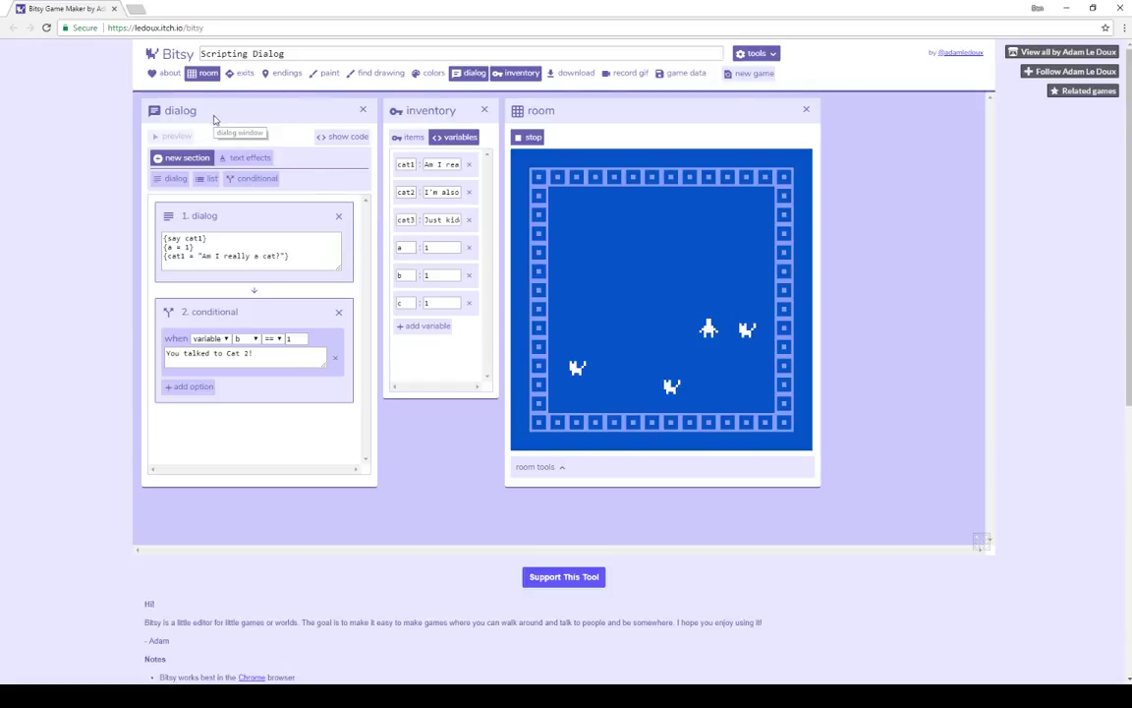
{"action": "left_click", "coordinate": [227, 239]}
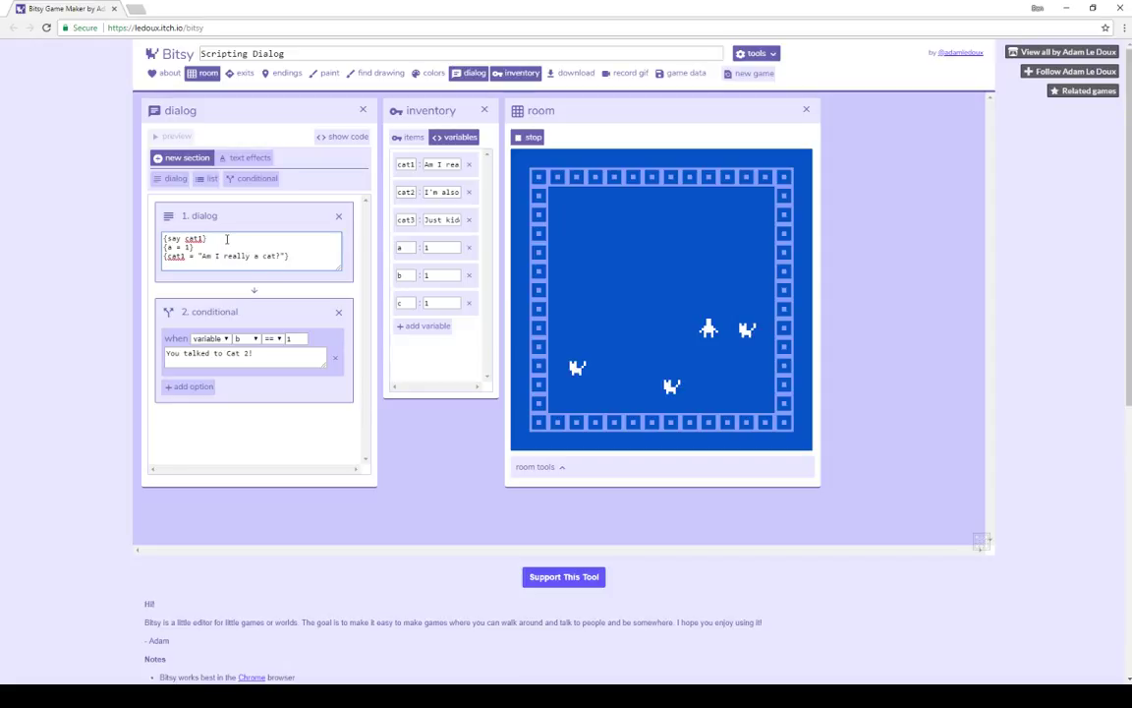
{"action": "double_click", "coordinate": [171, 247]}
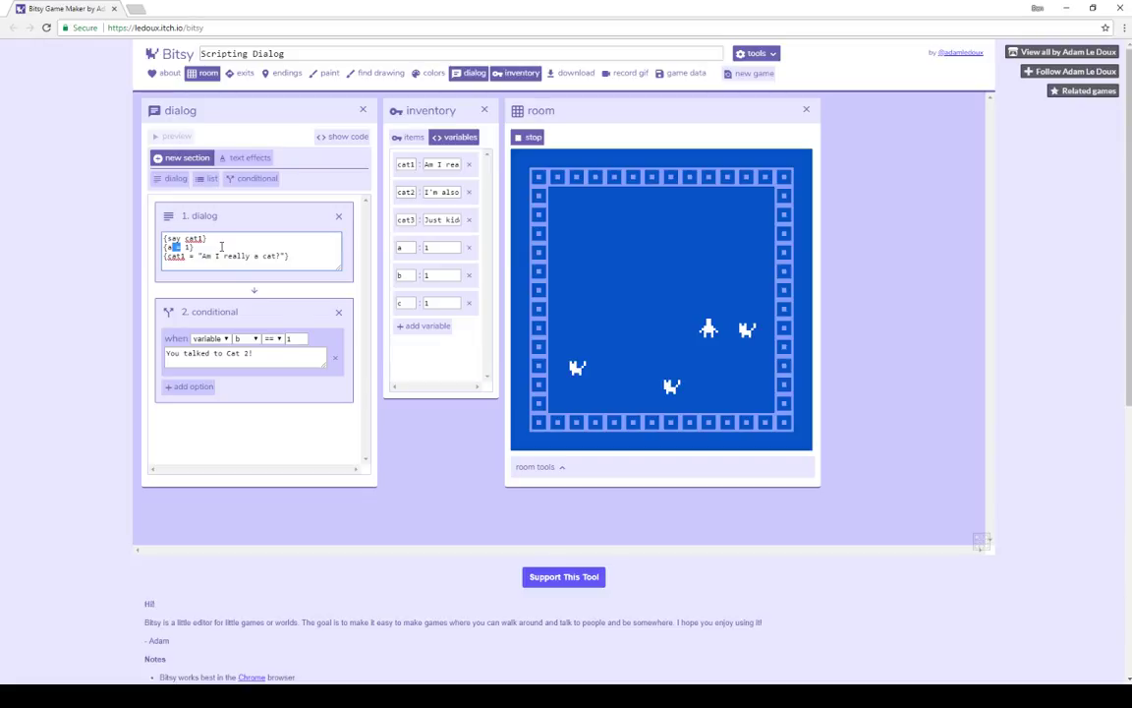